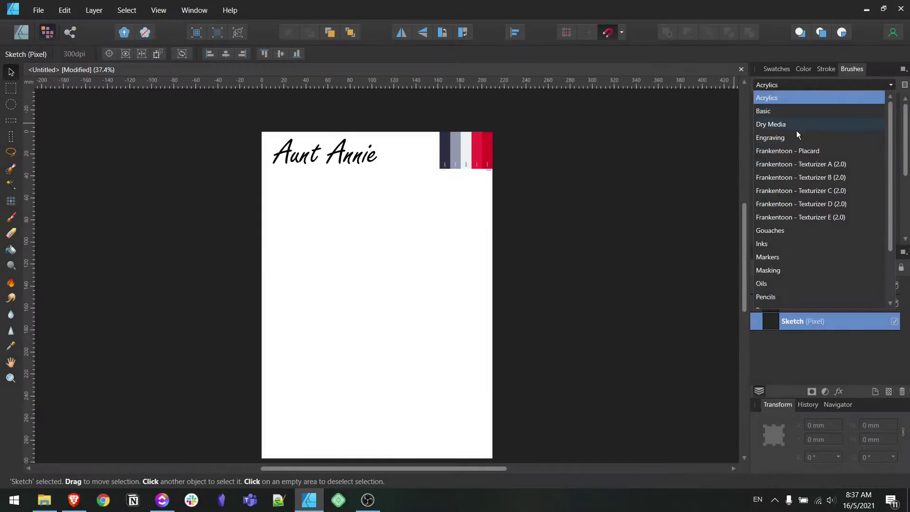
Sketch Aunt Annie's round head and face with the pencil brush
key(b)
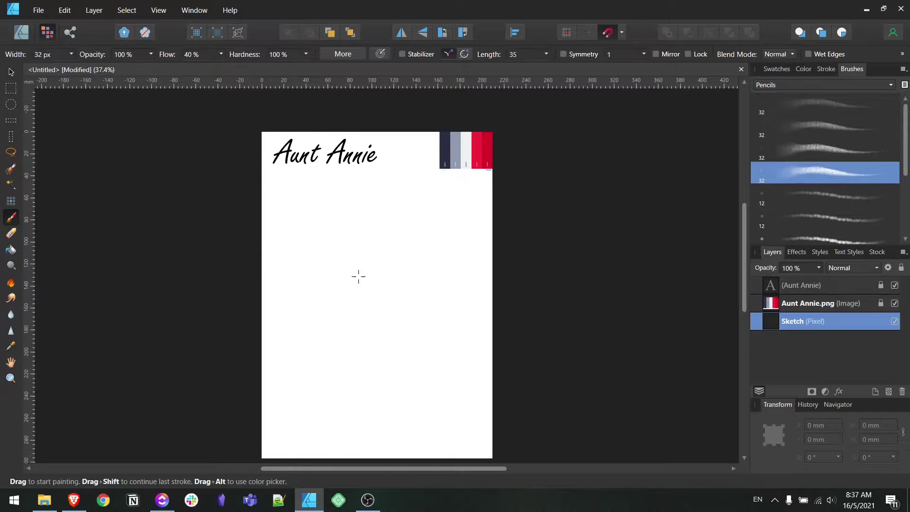
mouse_move(350, 215)
mouse_down()
mouse_move(382, 288)
mouse_move(334, 219)
mouse_move(347, 241)
mouse_up()
drag(378, 239, 377, 240)
drag(350, 278, 385, 274)
key(ctrl+z)
Sketch the hair on both sides, the neck and the rounded coat body
mouse_move(337, 216)
mouse_down()
mouse_move(297, 284)
mouse_move(310, 285)
mouse_up()
mouse_move(367, 209)
mouse_down()
mouse_move(424, 285)
mouse_move(431, 273)
mouse_up()
mouse_move(353, 293)
mouse_down()
mouse_move(370, 300)
mouse_move(379, 291)
mouse_up()
drag(341, 291, 298, 434)
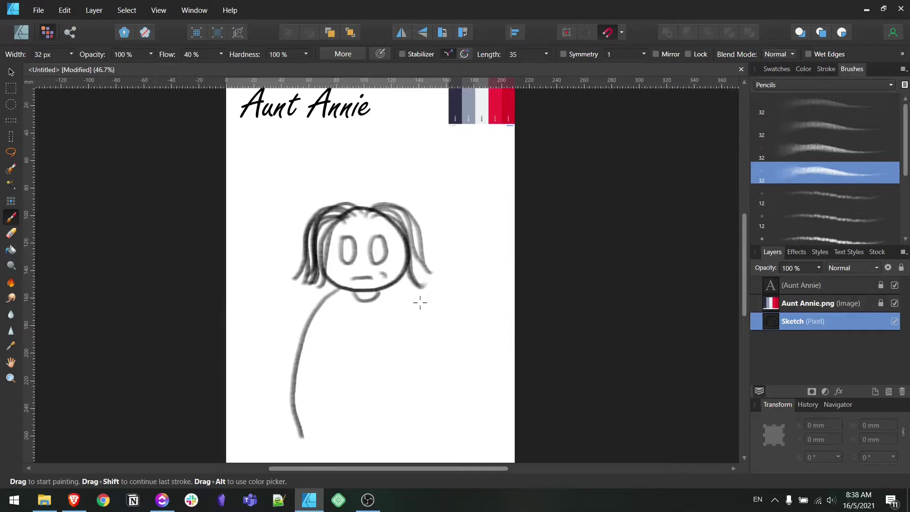
drag(391, 286, 431, 426)
mouse_move(342, 291)
mouse_down()
mouse_move(353, 336)
mouse_move(346, 458)
mouse_up()
drag(301, 435, 346, 461)
Add coat details and a pocket on the lower-left of the coat
drag(346, 421, 393, 421)
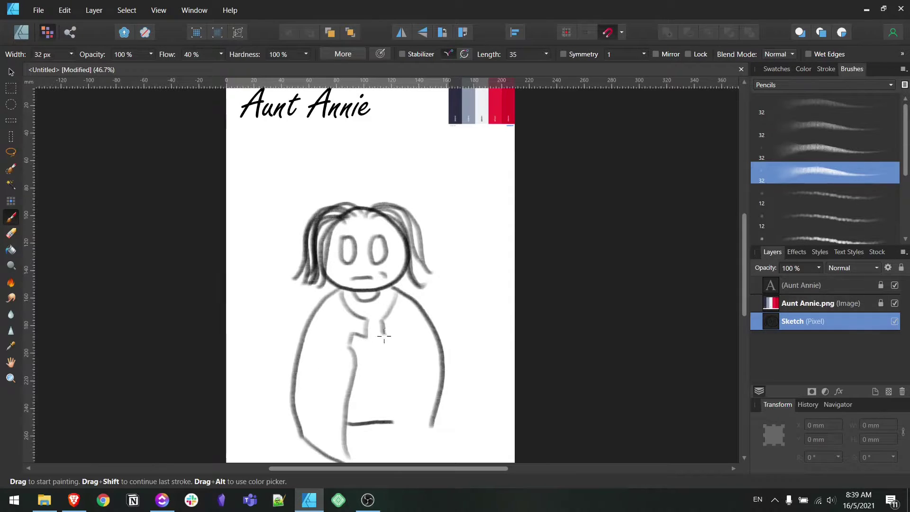
drag(379, 291, 394, 441)
drag(395, 452, 432, 424)
scroll(362, 378, down, 1)
mouse_move(362, 400)
mouse_down()
mouse_move(354, 420)
mouse_move(379, 419)
mouse_up()
drag(312, 368, 333, 376)
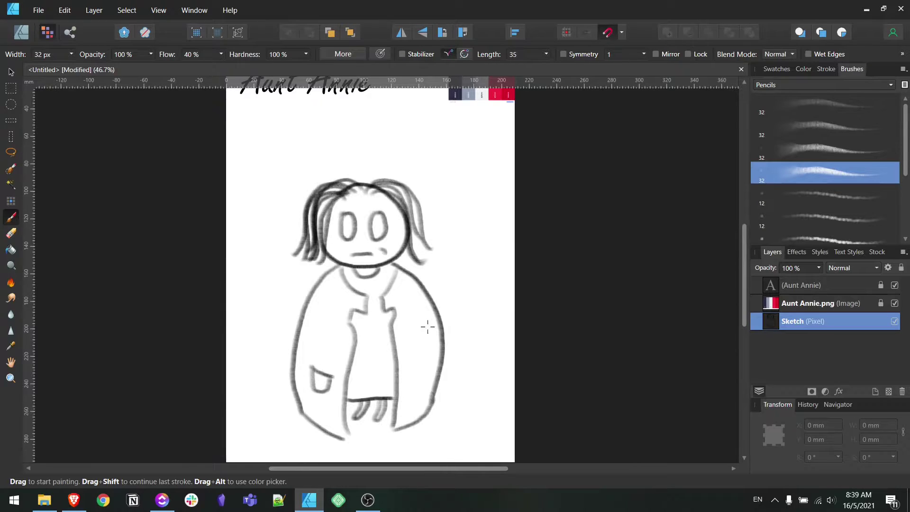
Add a new pixel layer named 'base'
key(ctrl+shift+n)
drag(806, 321, 771, 339)
double_click(805, 338)
text(base)
click(825, 85)
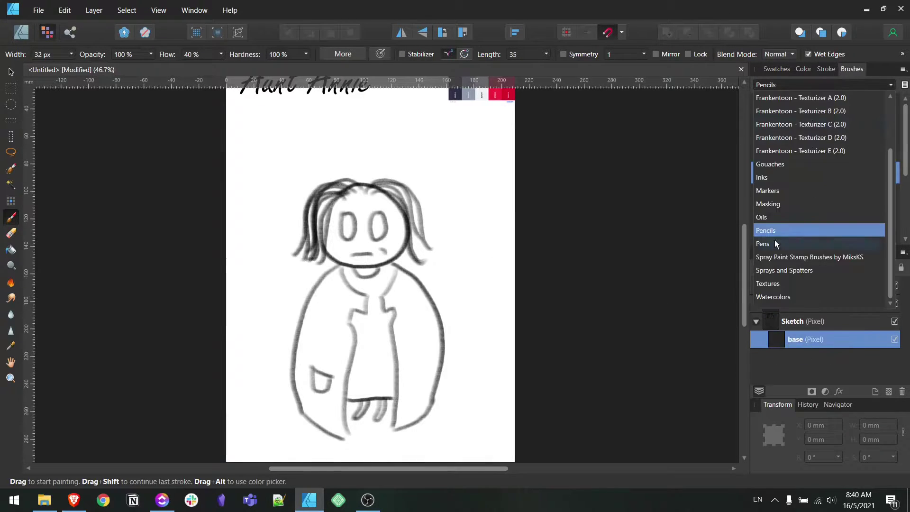
Make pink the active painting colour
click(772, 233)
key(i)
scroll(369, 270, up, 2)
click(803, 68)
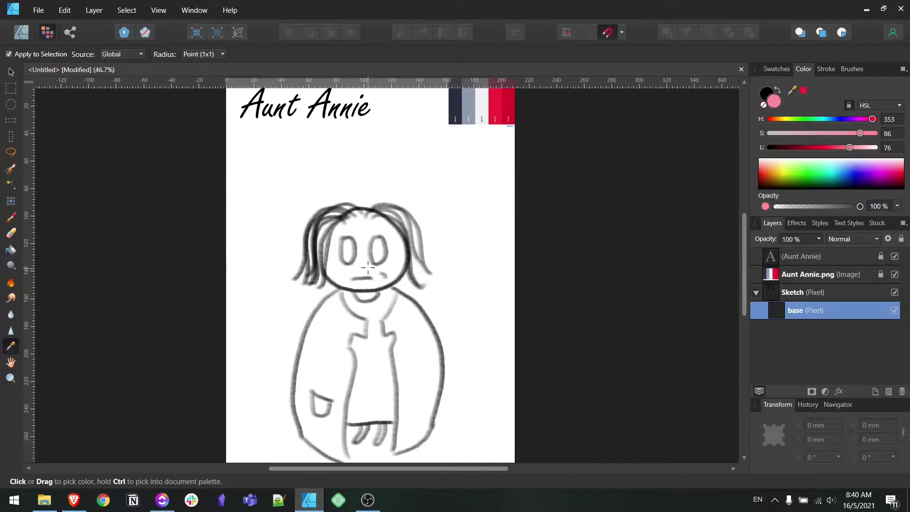
click(11, 217)
Paint pink on the face on the base layer and fade the Sketch layer to 29% opacity
key(x)
drag(341, 237, 374, 251)
drag(806, 310, 805, 327)
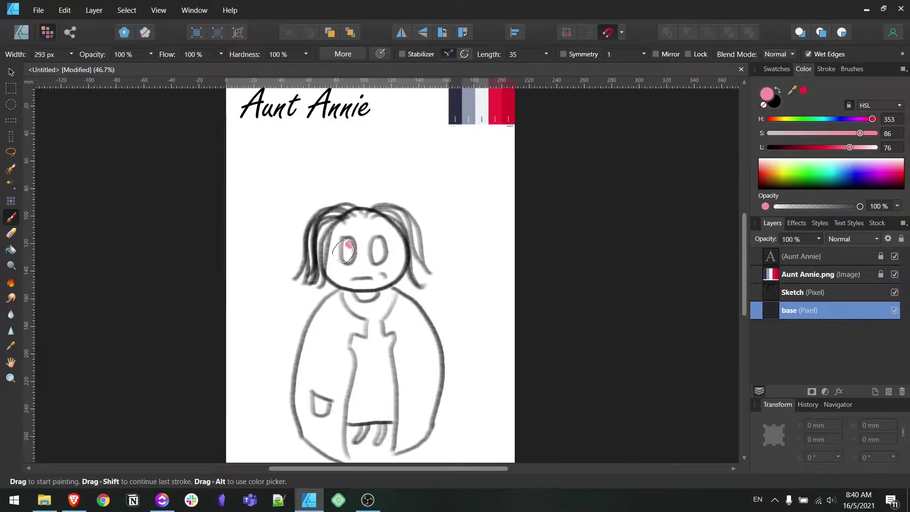
mouse_move(363, 239)
mouse_down()
mouse_move(339, 272)
mouse_move(360, 284)
mouse_up()
click(806, 292)
drag(818, 238, 758, 251)
Make the pink semi-transparent and erase stray pink from the face on the base layer
drag(859, 206, 828, 207)
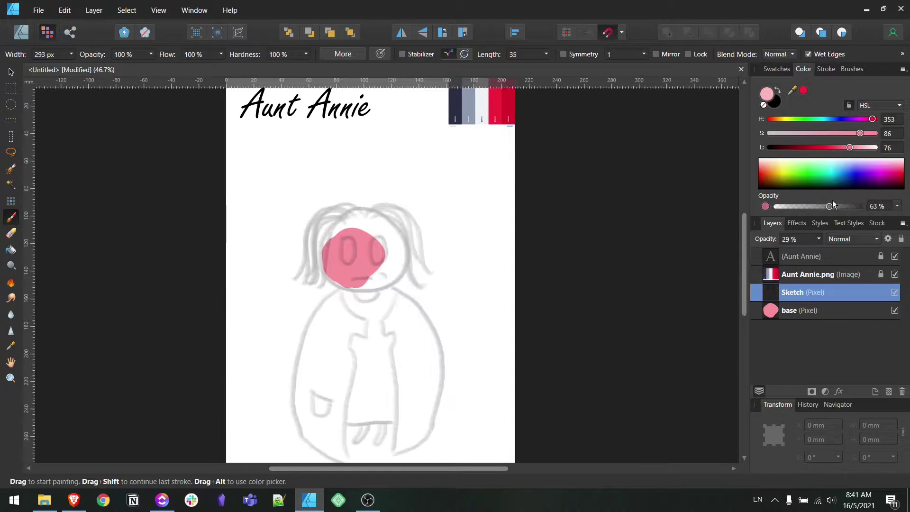
key(e)
click(800, 310)
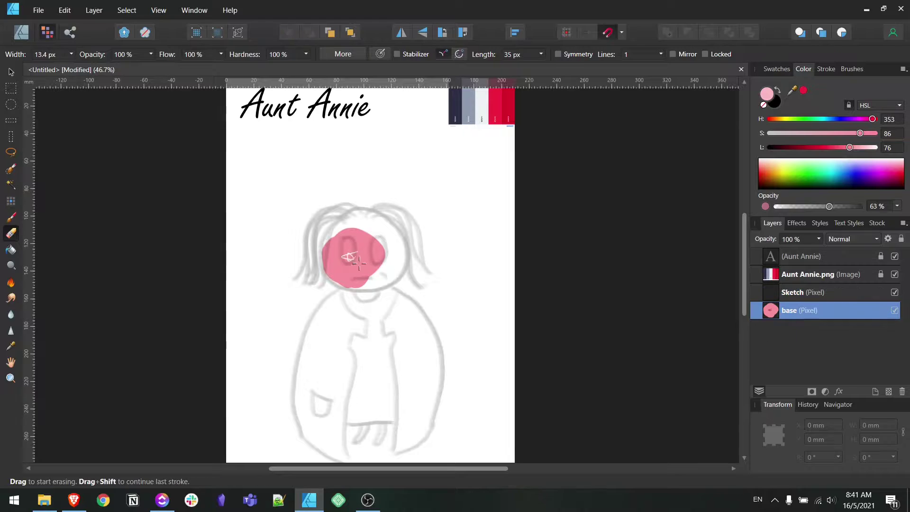
mouse_move(353, 256)
mouse_down()
mouse_move(334, 264)
mouse_move(332, 251)
mouse_move(374, 237)
mouse_move(332, 254)
mouse_move(375, 237)
mouse_move(342, 223)
mouse_move(389, 232)
mouse_move(295, 244)
mouse_move(308, 350)
mouse_move(396, 240)
mouse_move(294, 336)
mouse_move(313, 393)
mouse_move(270, 237)
mouse_move(322, 335)
mouse_move(325, 378)
mouse_move(417, 332)
mouse_move(443, 199)
mouse_move(416, 398)
mouse_move(472, 346)
mouse_up()
key(b)
Paint the coat panels and two thin legs pink with a smaller brush
scroll(339, 222, up, 2)
scroll(293, 336, down, 3)
key(bracketleft)
key(bracketleft)
key(bracketleft)
drag(365, 348, 353, 384)
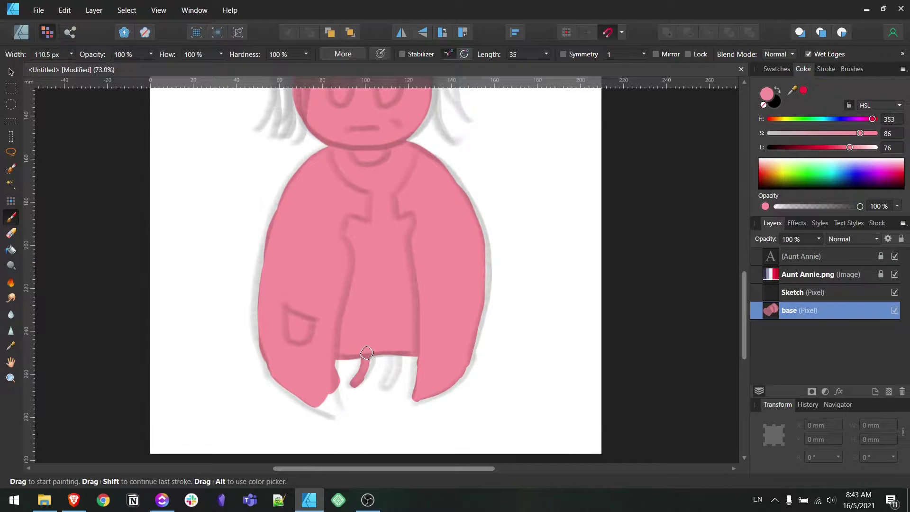
mouse_move(394, 353)
mouse_down()
mouse_move(387, 383)
mouse_move(322, 412)
mouse_up()
mouse_move(284, 379)
mouse_down()
mouse_move(339, 379)
mouse_move(343, 417)
mouse_up()
Hide the Sketch layer and touch up the lower-right hem edge
key(e)
key(b)
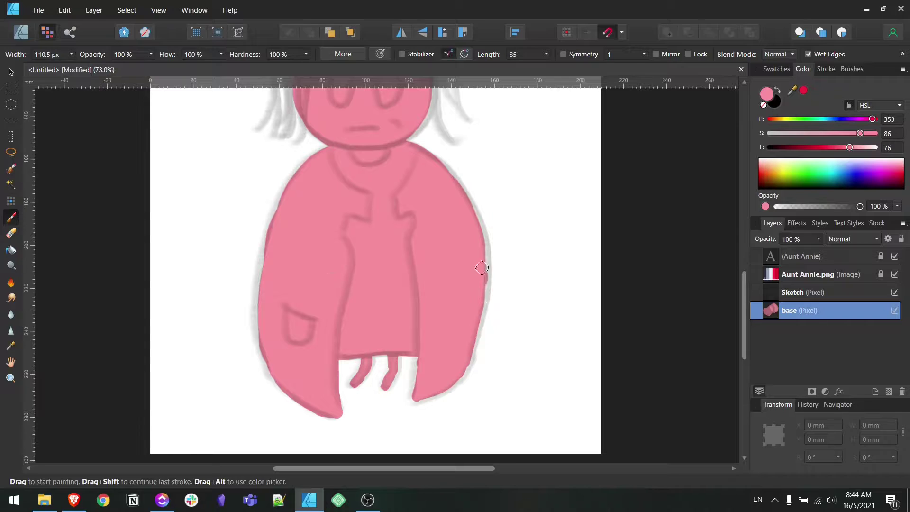
click(894, 292)
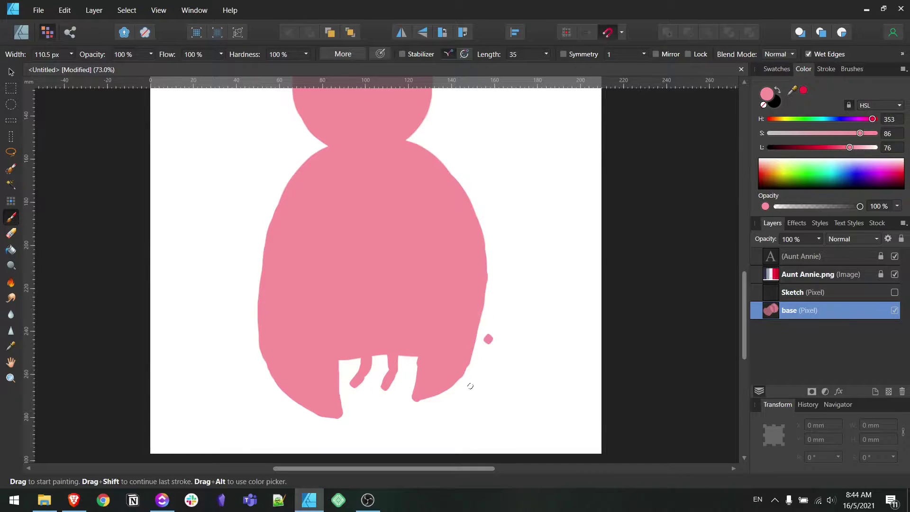
drag(461, 361, 471, 337)
Trim the silhouette's edges, alternating between Eraser and Paint Brush
key(e)
scroll(331, 258, down, 3)
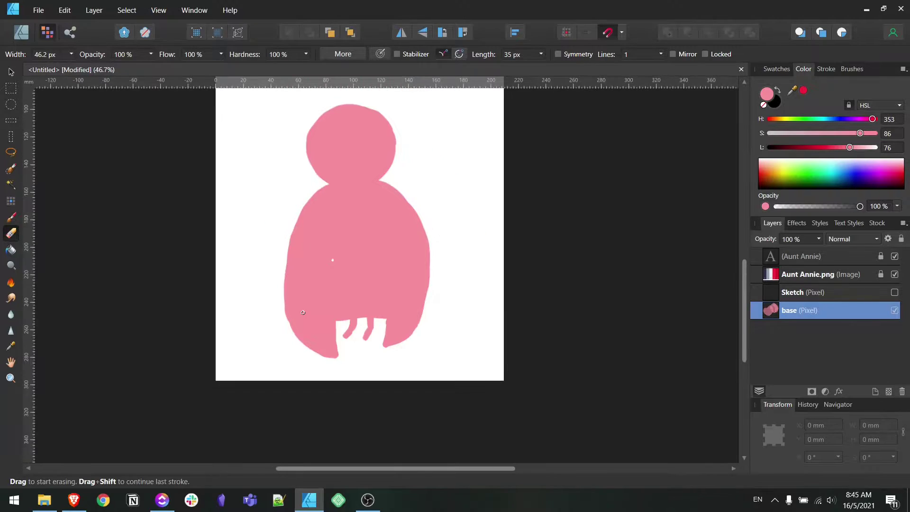
scroll(309, 341, up, 4)
scroll(362, 370, down, 3)
key(b)
scroll(362, 370, up, 2)
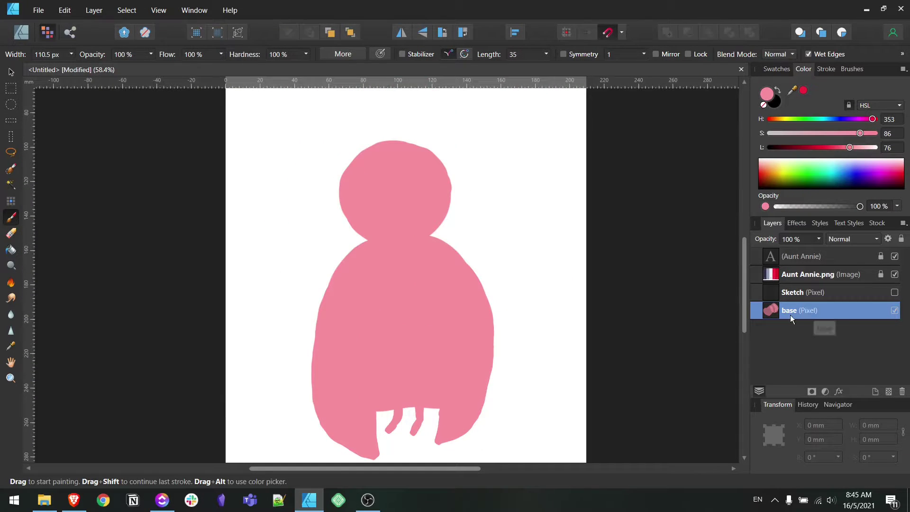
Add a color layer nested in base, show the sketch, and choose grey
click(800, 327)
click(894, 292)
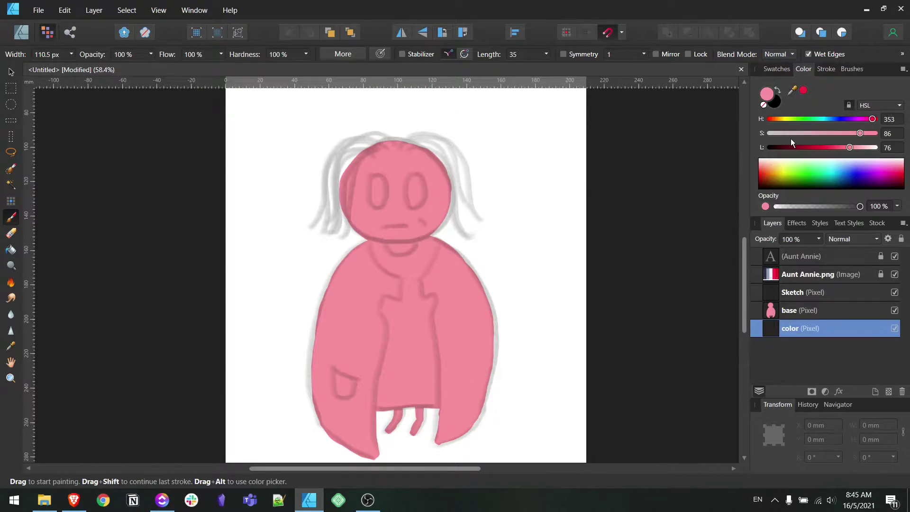
click(776, 69)
click(760, 152)
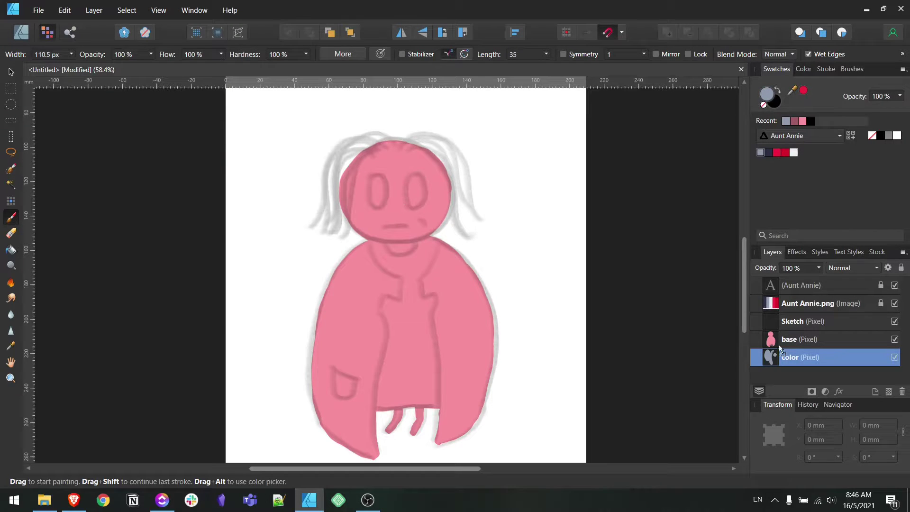
drag(779, 356, 770, 339)
Paint the whole head grey-blue and both eyes white
mouse_move(362, 176)
mouse_down()
mouse_move(355, 222)
mouse_move(349, 206)
mouse_up()
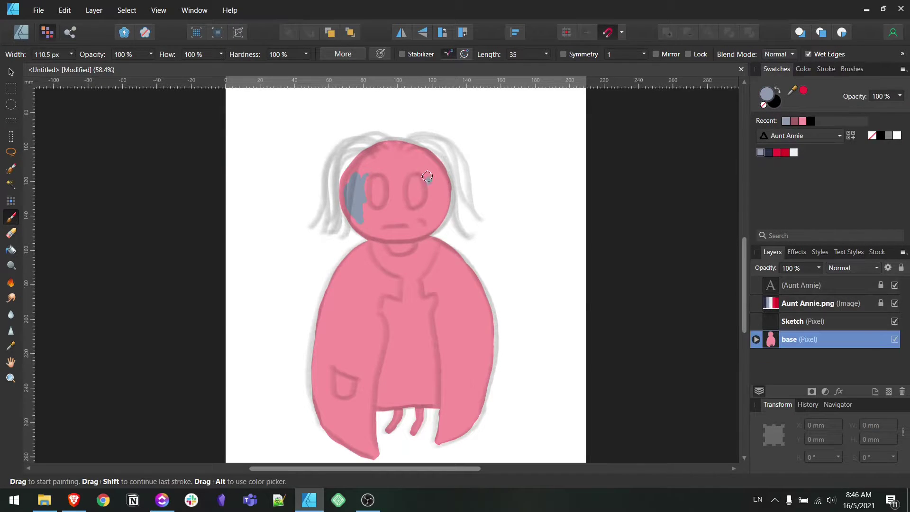
mouse_move(427, 176)
mouse_down()
mouse_move(369, 182)
mouse_move(331, 227)
mouse_up()
key(ctrl+z)
key(ctrl+z)
key(ctrl+z)
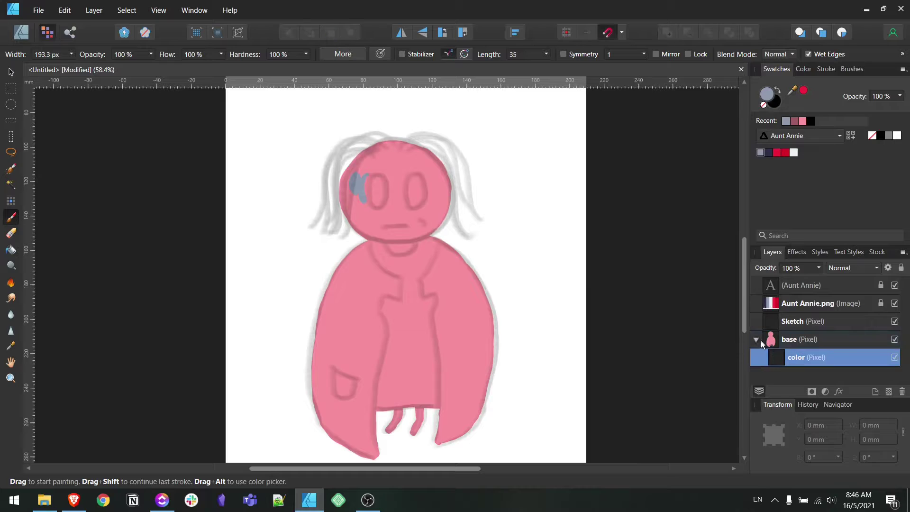
mouse_move(350, 189)
mouse_down()
mouse_move(402, 157)
mouse_move(440, 199)
mouse_move(379, 227)
mouse_up()
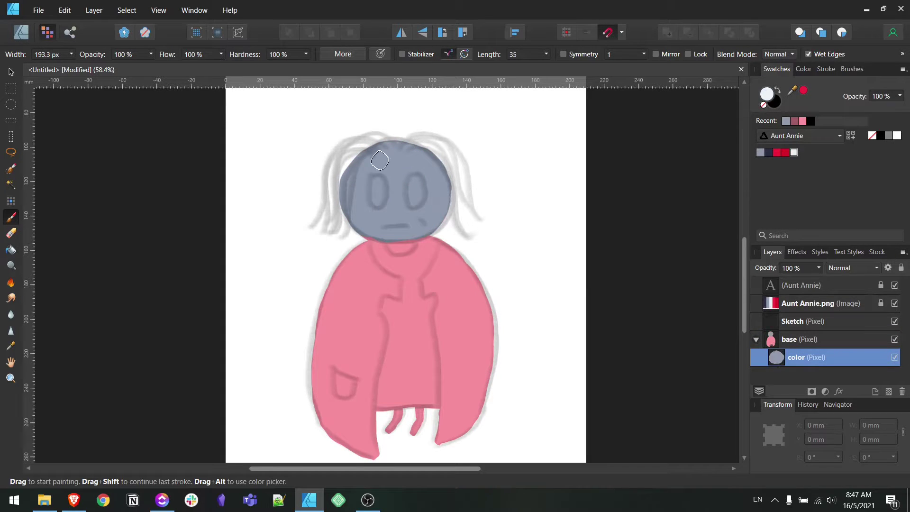
key(bracketleft)
key(bracketleft)
mouse_move(376, 182)
mouse_down()
mouse_move(377, 201)
mouse_move(414, 199)
mouse_up()
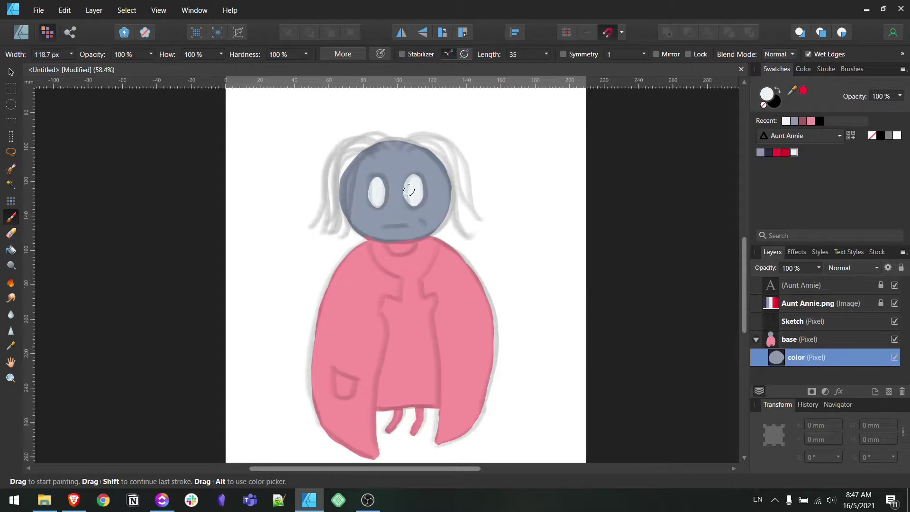
Paint red lips, then brush the crimson scarf and dress onto the body
click(777, 152)
drag(382, 228, 413, 226)
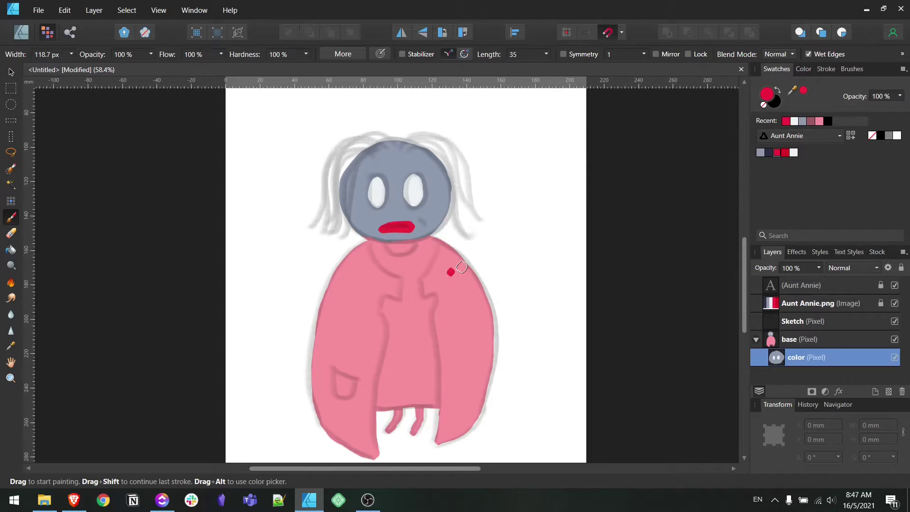
click(785, 152)
mouse_move(417, 316)
mouse_down()
mouse_move(385, 368)
mouse_move(389, 353)
mouse_move(400, 393)
mouse_move(433, 396)
mouse_move(432, 345)
mouse_up()
key(bracketleft)
key(bracketleft)
key(bracketleft)
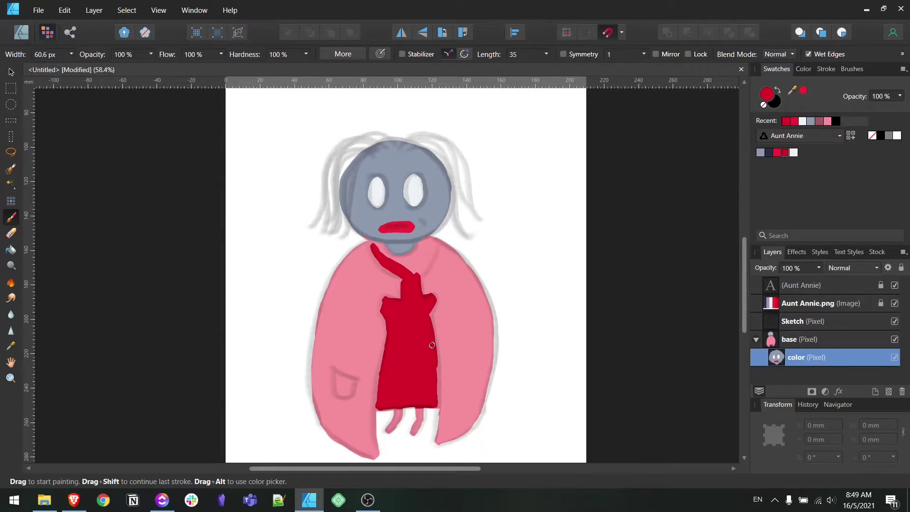
Paint the crimson scarf ends up toward and around the right of the neck
scroll(432, 345, up, 5)
drag(395, 280, 456, 312)
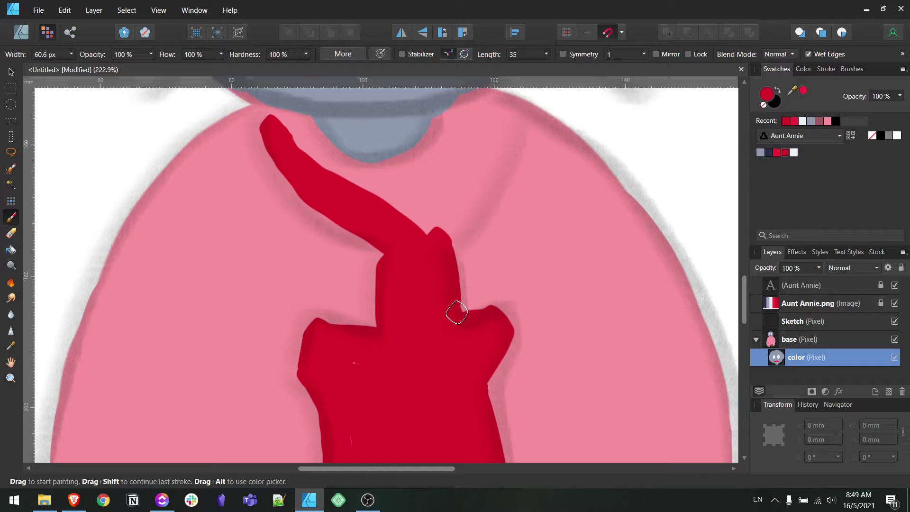
key(bracketleft)
key(bracketleft)
drag(429, 225, 519, 114)
drag(441, 220, 495, 143)
key(bracketright)
key(bracketright)
drag(482, 194, 479, 108)
Fill the scarf band under the chin and cover the pink gap between the scarf ends with red
scroll(460, 175, up, 2)
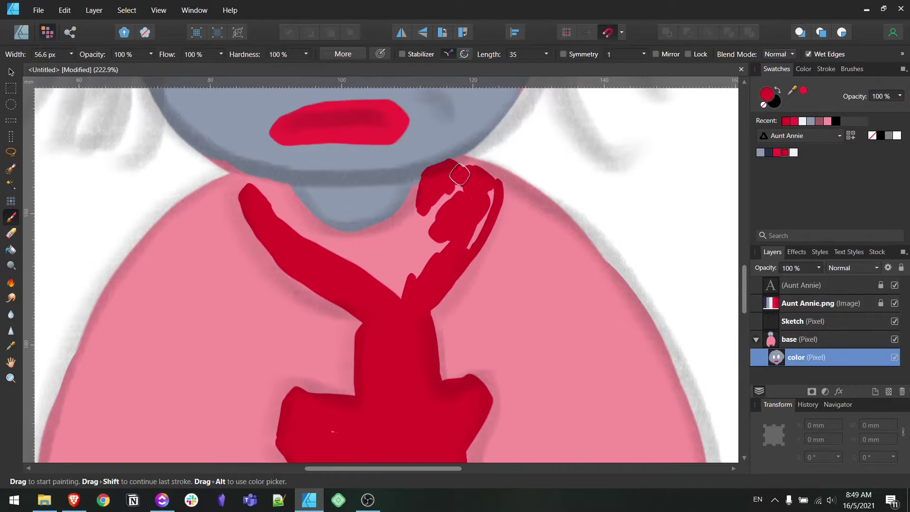
drag(459, 175, 406, 230)
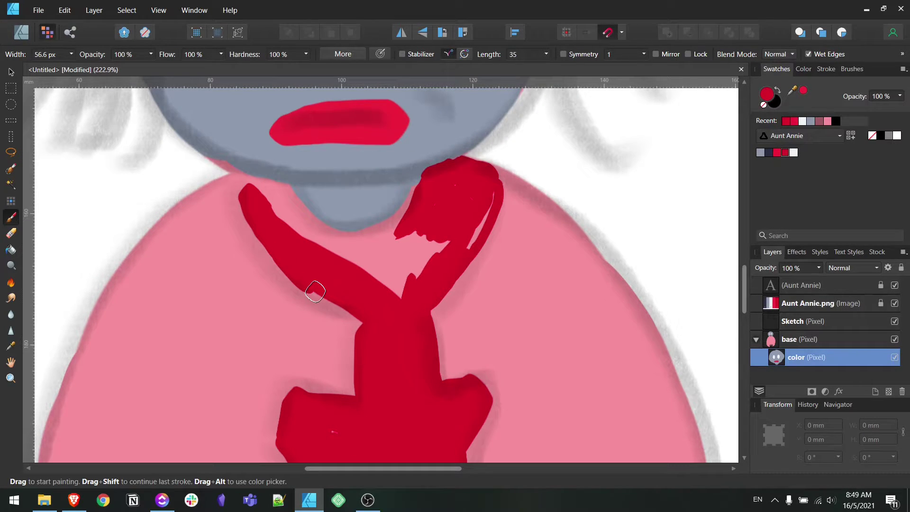
mouse_move(315, 292)
mouse_down()
mouse_move(246, 183)
mouse_move(402, 215)
mouse_up()
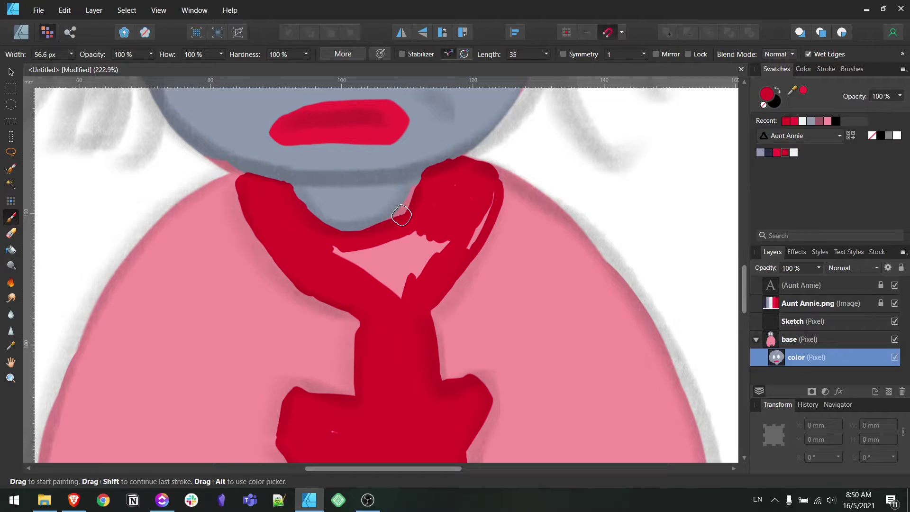
alt+click(460, 144)
key(ctrl+z)
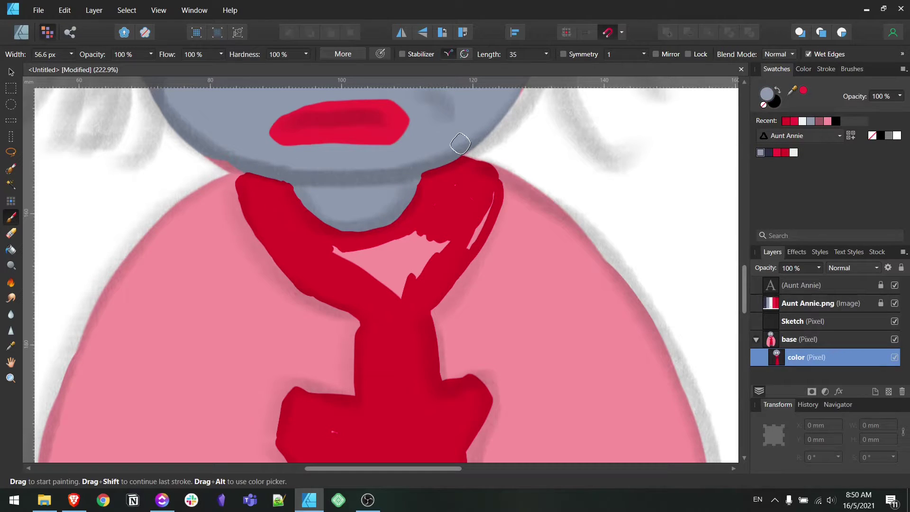
click(785, 152)
drag(346, 256, 440, 248)
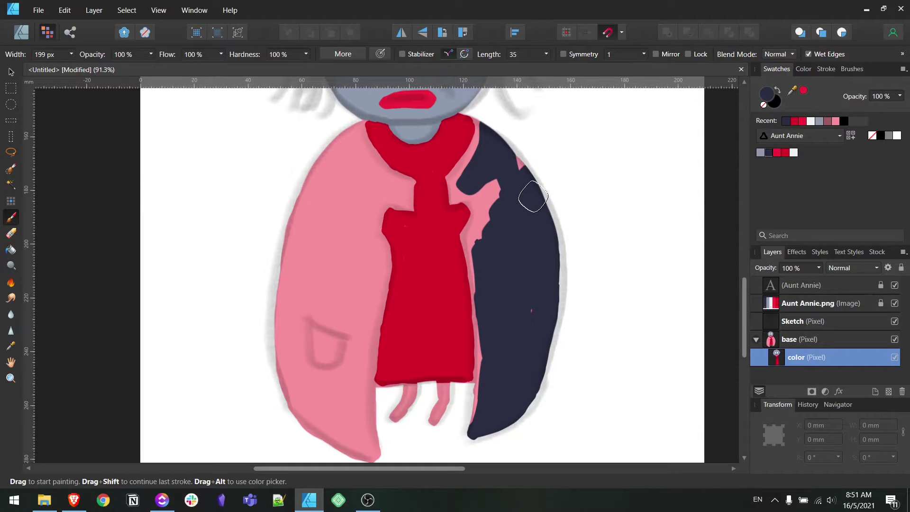
Paint navy over the remaining pink coat strips, including beside the red dress
drag(533, 196, 355, 235)
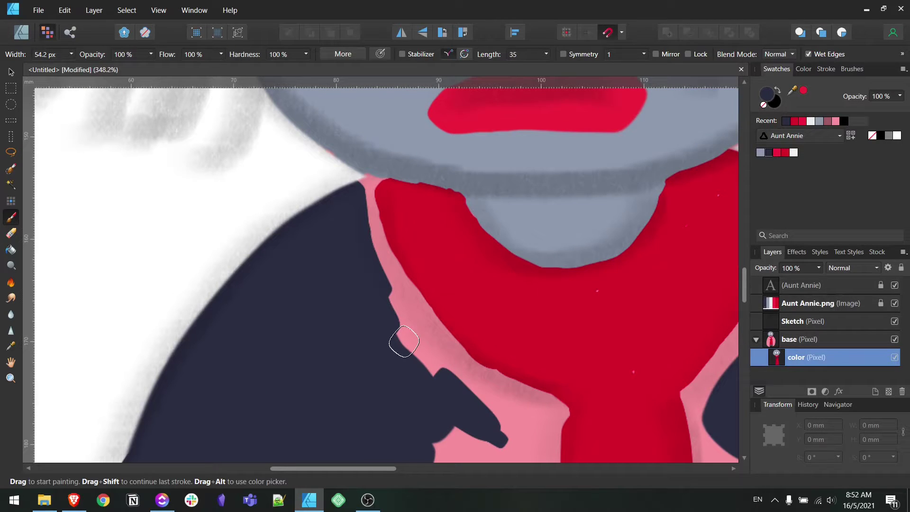
drag(382, 187, 378, 194)
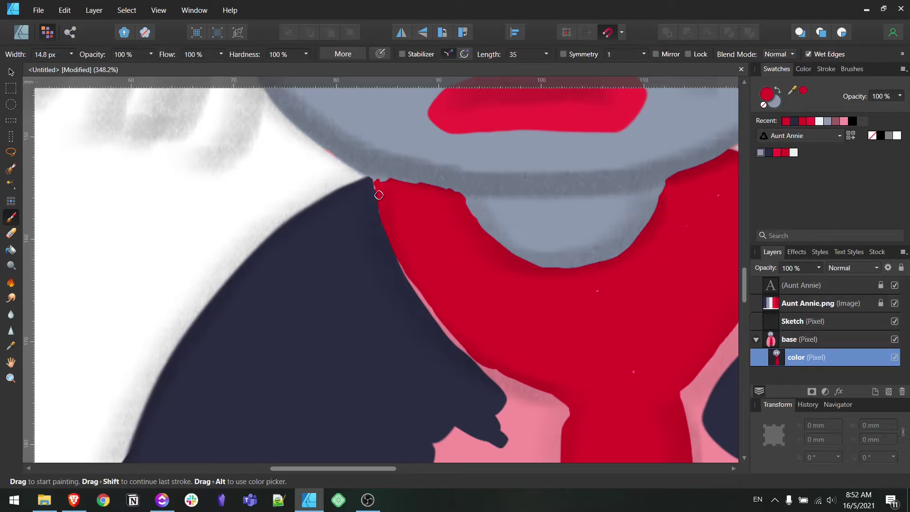
scroll(488, 281, down, 3)
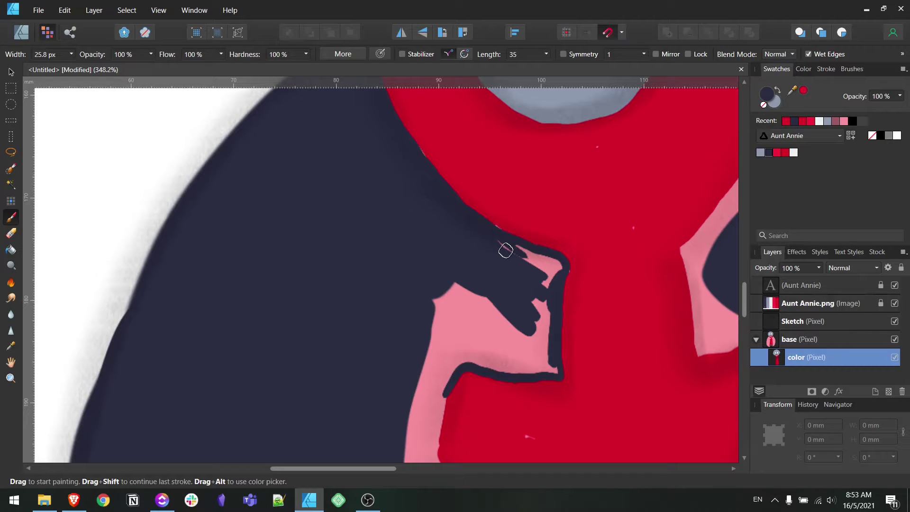
scroll(505, 250, down, 5)
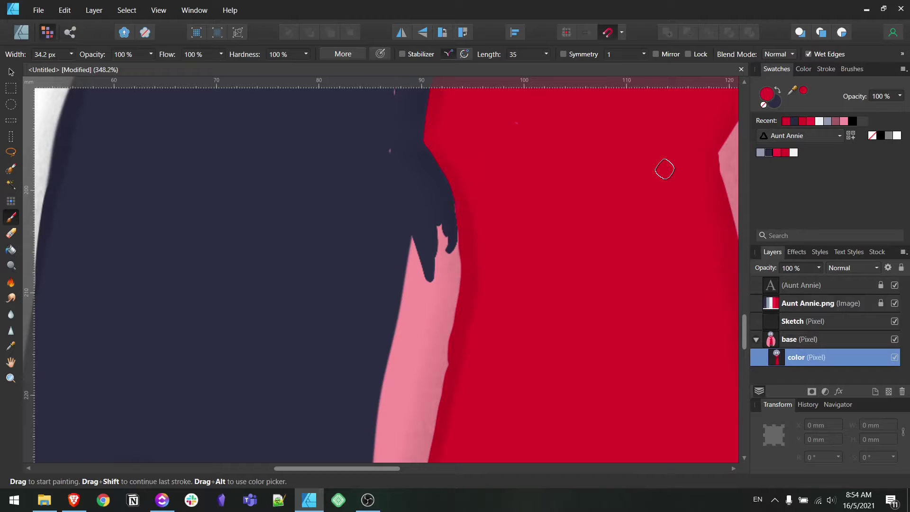
key(x)
scroll(521, 246, down, 3)
drag(419, 152, 382, 318)
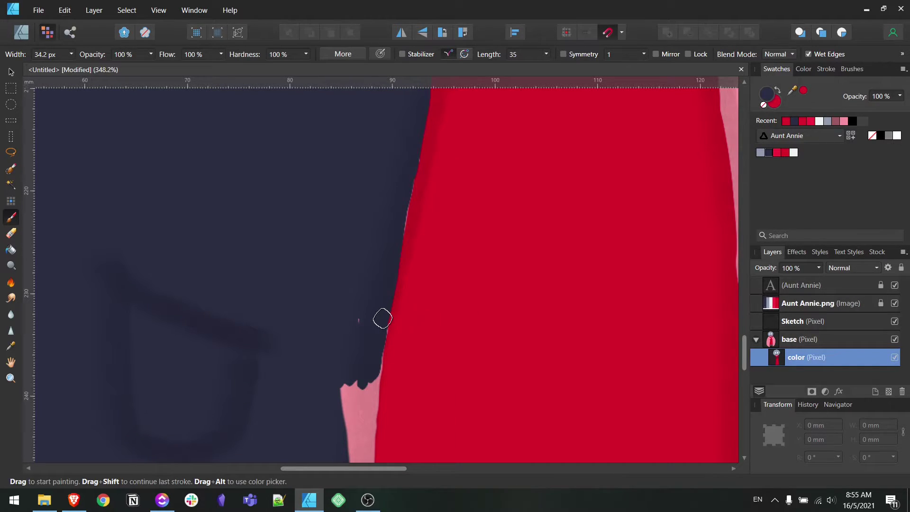
scroll(374, 223, down, 5)
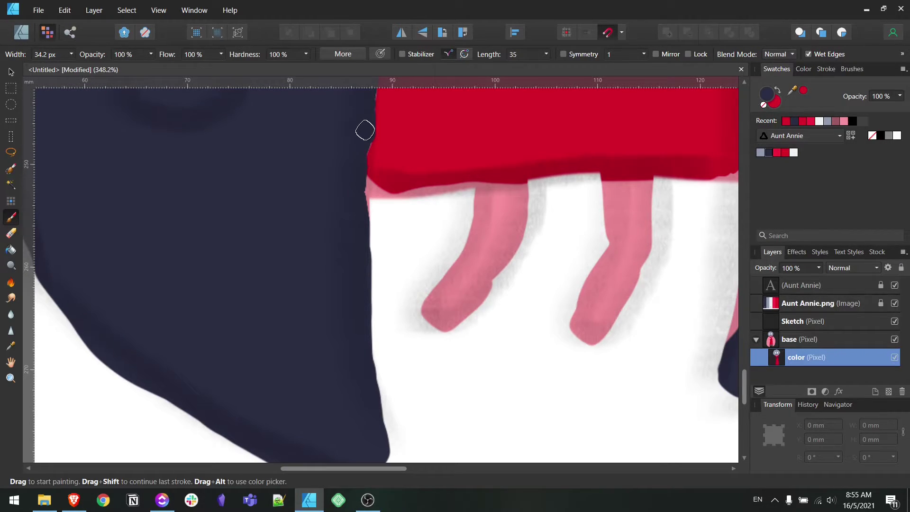
scroll(648, 314, down, 3)
scroll(660, 177, down, 2)
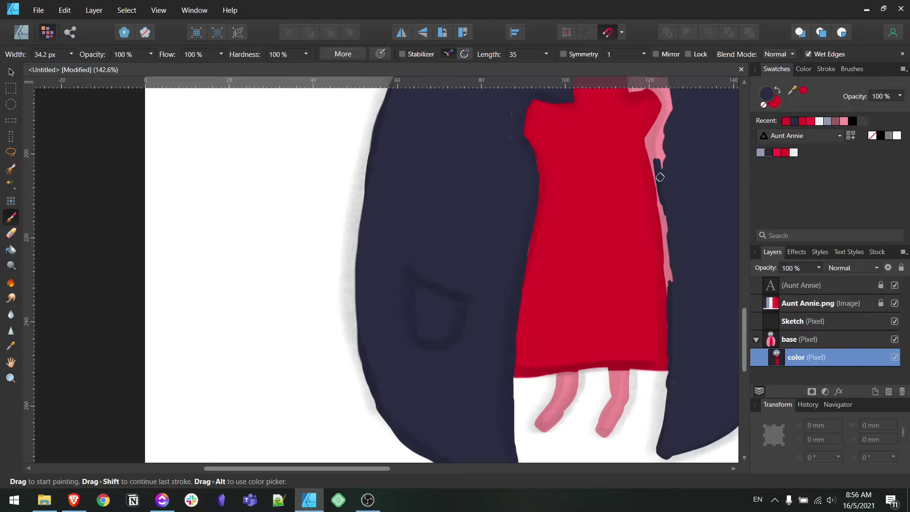
Scroll the view back up over the coloured figure
scroll(660, 177, up, 4)
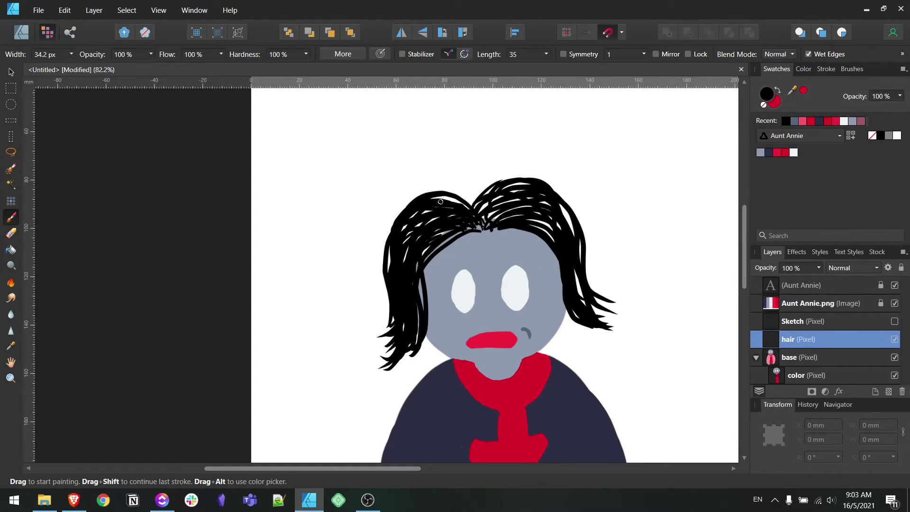
Paint black over the white streaks in the hair
drag(440, 201, 404, 234)
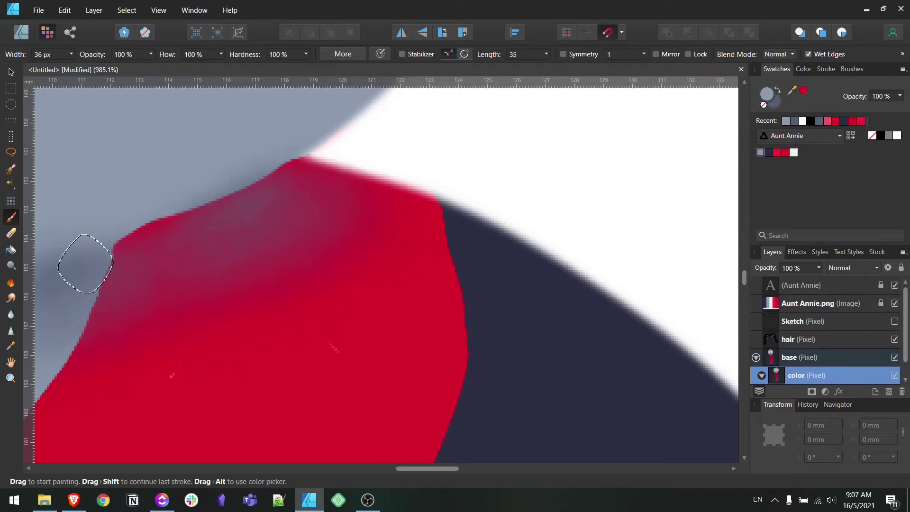
Add a new pixel layer for the dress shading and bring up the brush library
key(ctrl+shift+n)
click(851, 69)
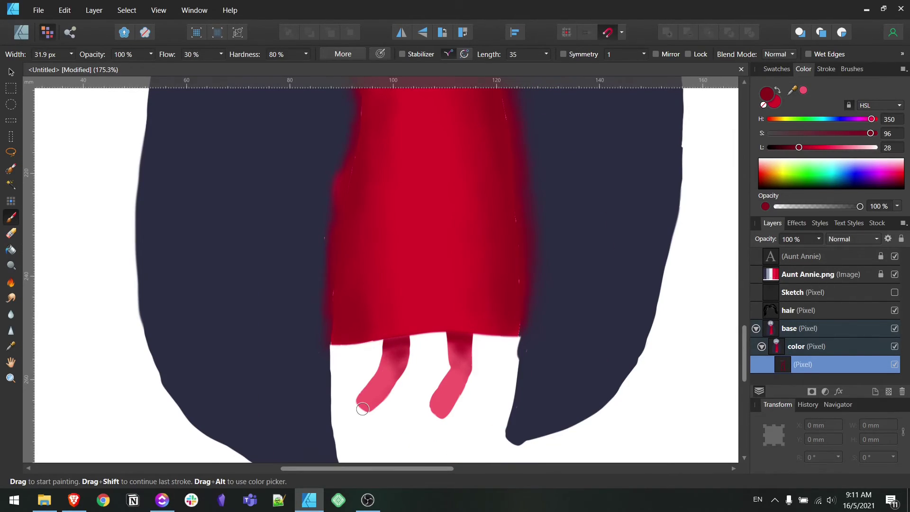
Fit the whole drawing in the window to review the finished illustration
key(ctrl+0)
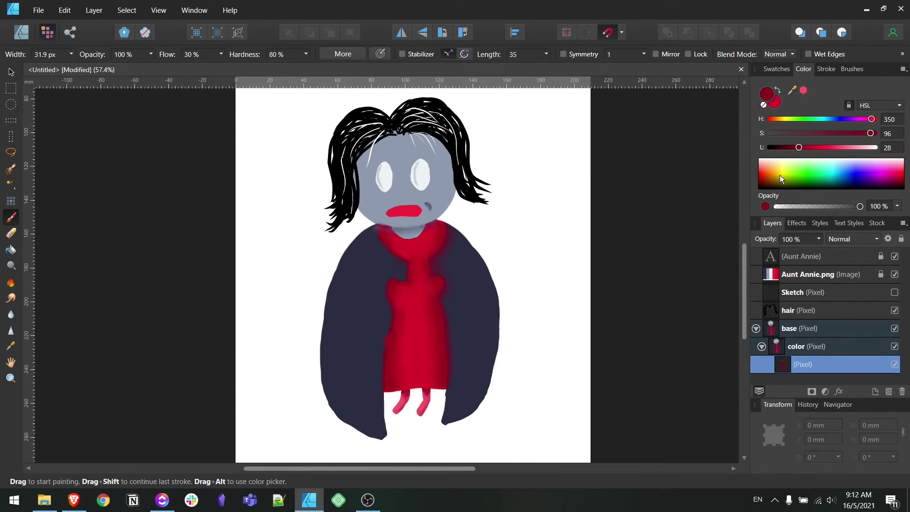